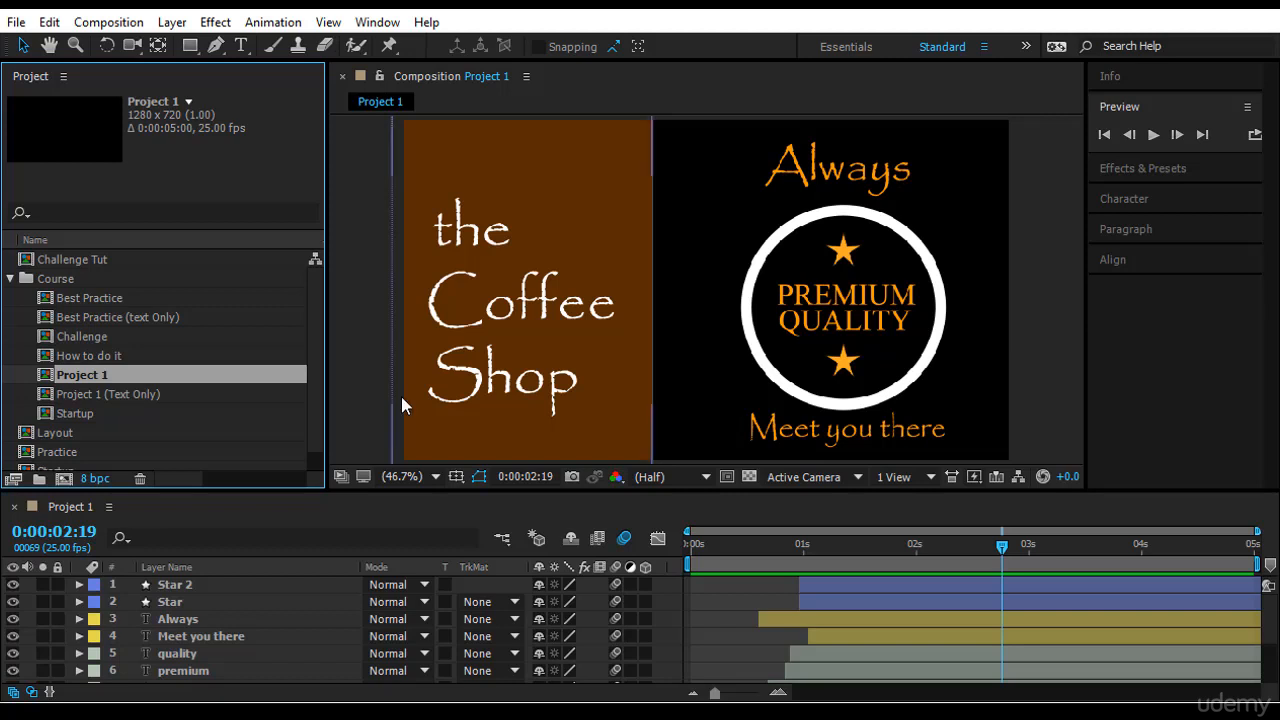
Add the Project 1 composition to the render queue and enlarge the queue's display area.
click(78, 505)
drag(1005, 546, 1072, 610)
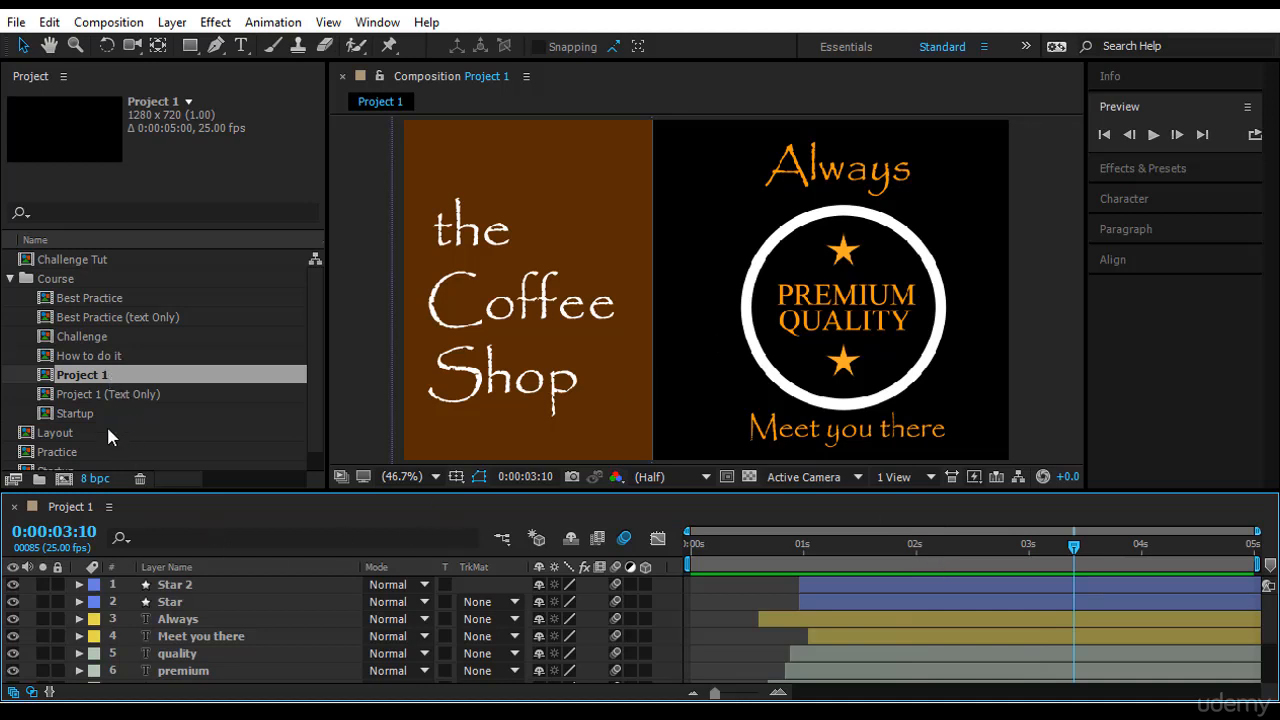
click(186, 181)
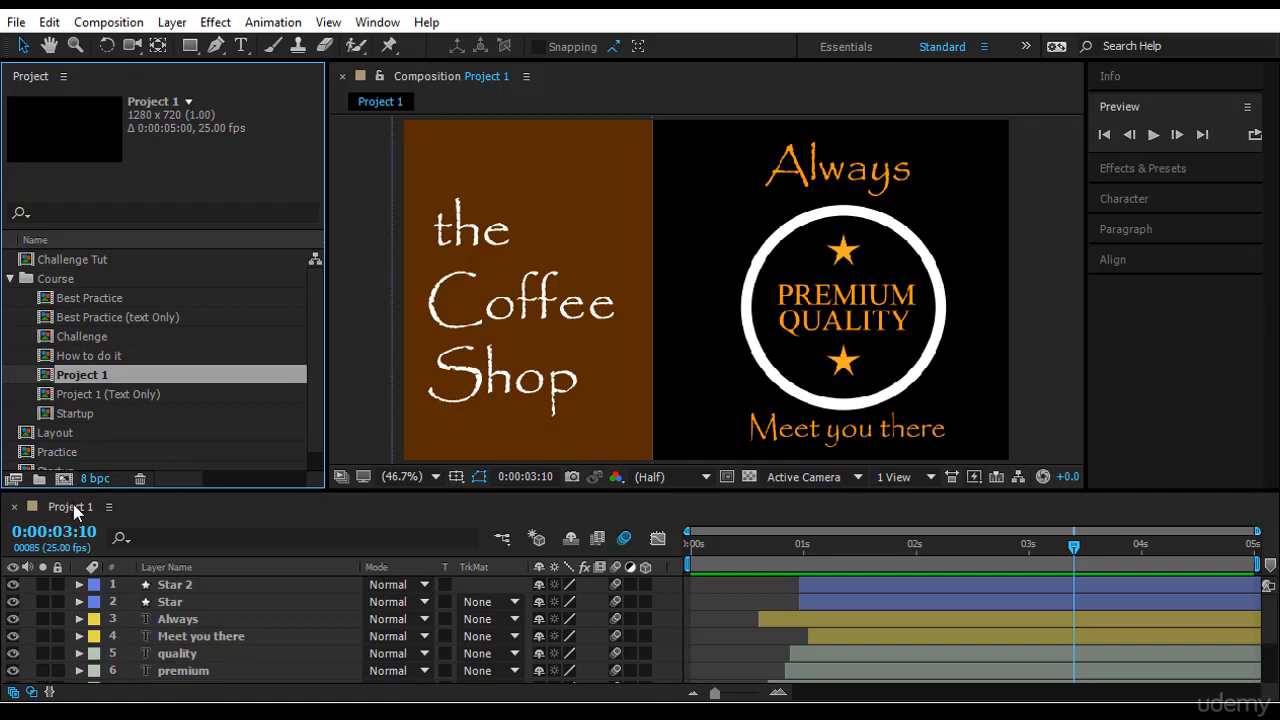
click(110, 22)
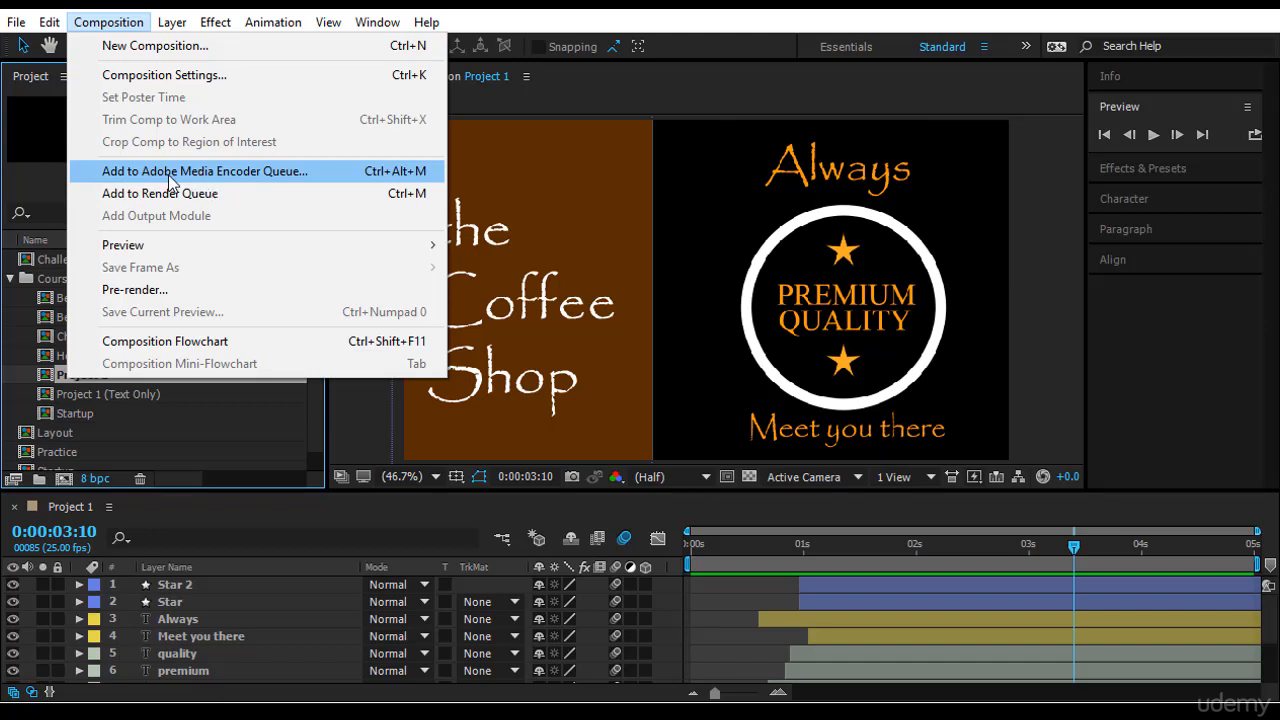
click(218, 200)
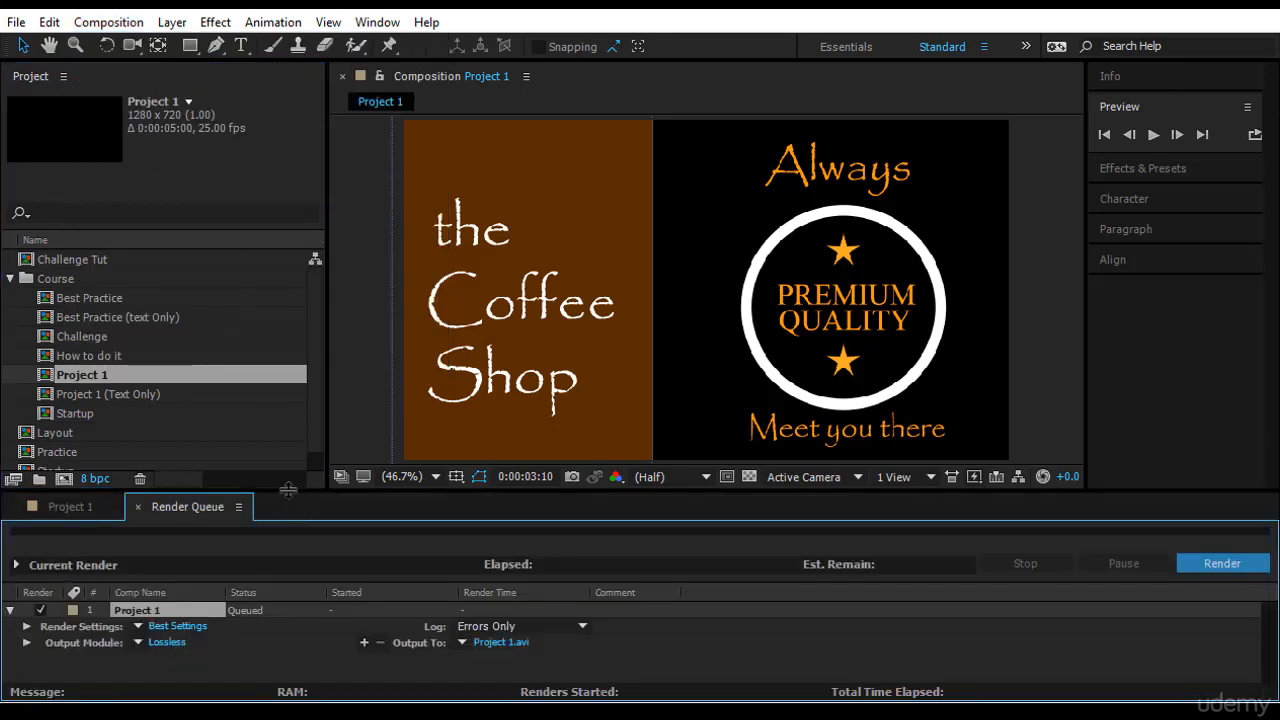
drag(286, 490, 280, 433)
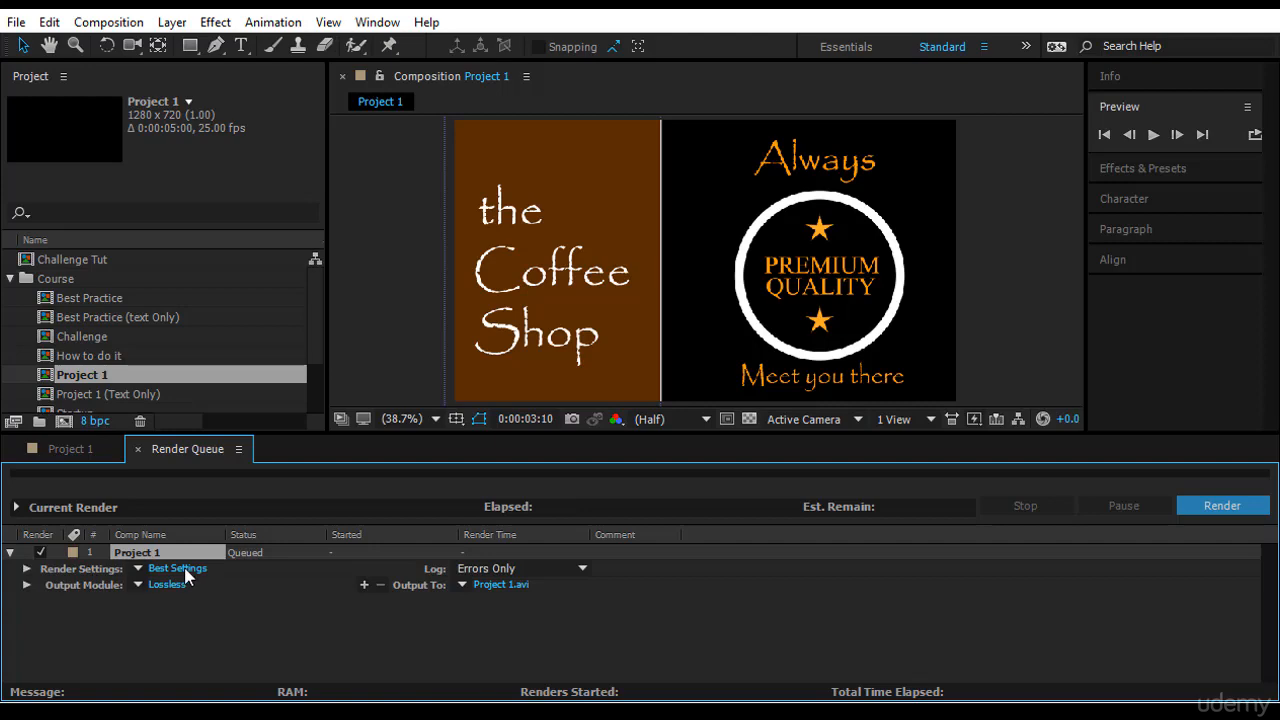
Confirm the render settings with Best quality, Full resolution and the time span set to Work Area Only.
click(180, 569)
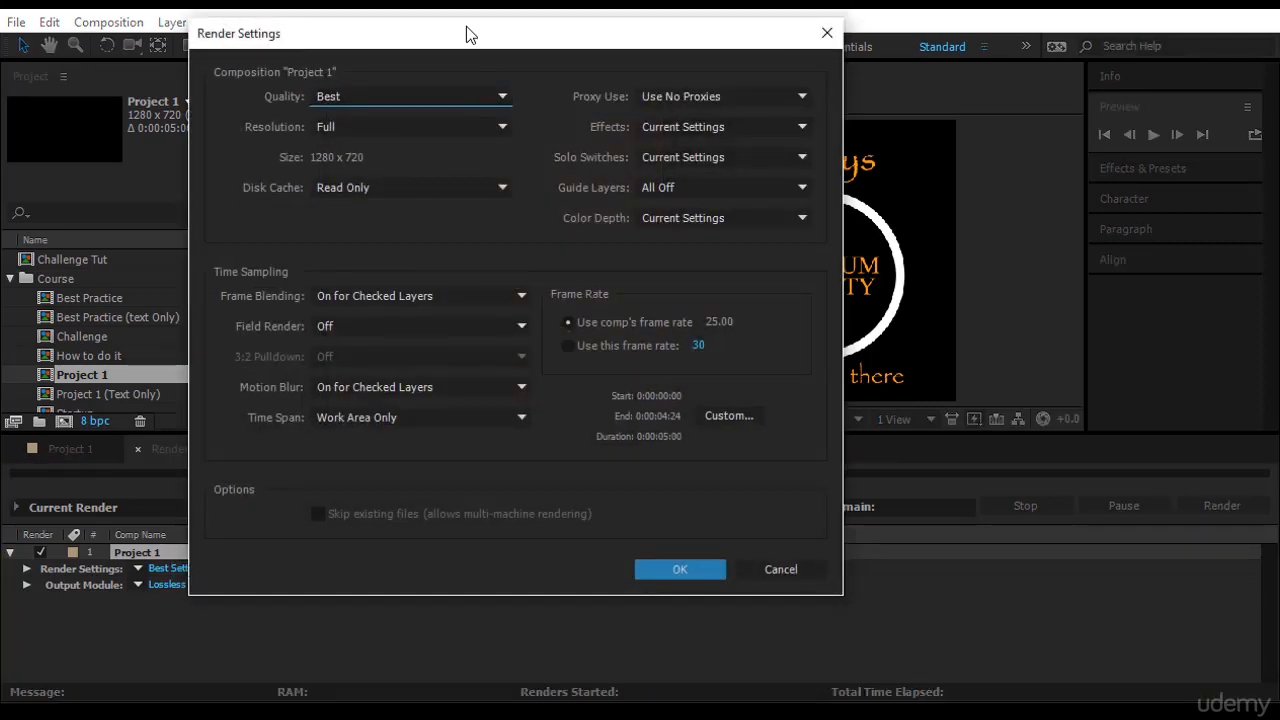
drag(466, 33, 552, 68)
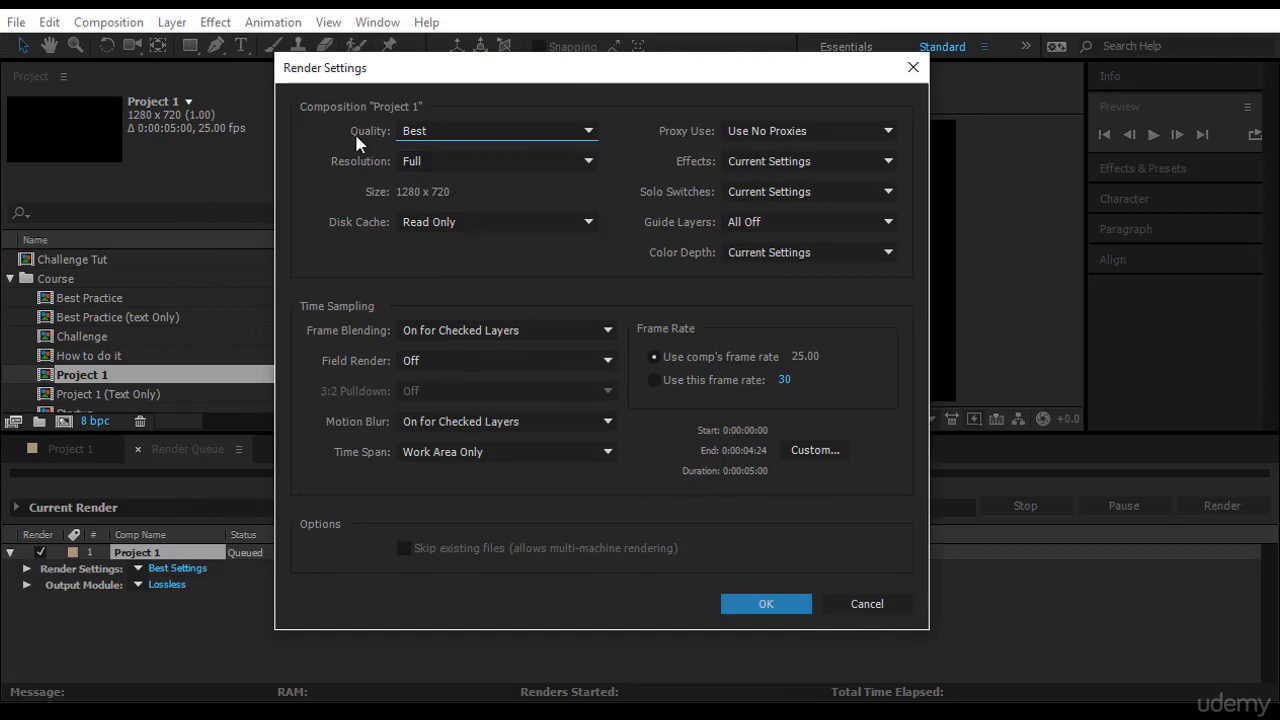
click(429, 161)
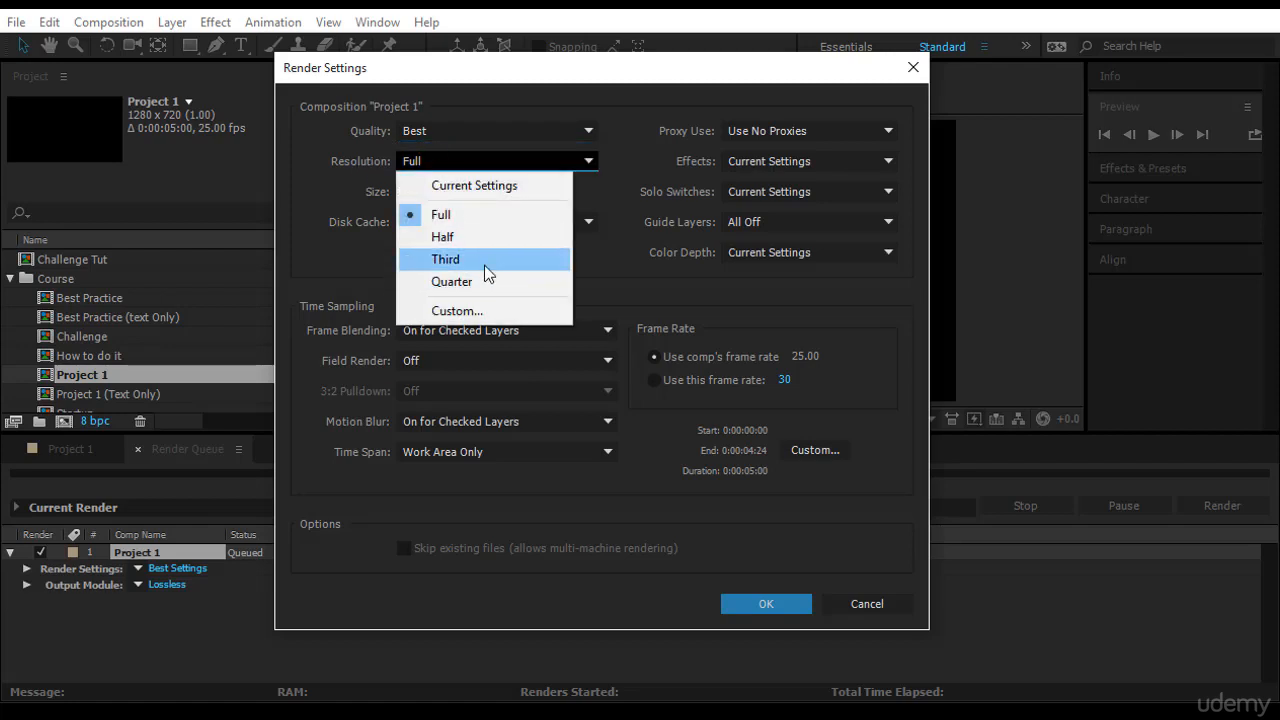
click(343, 199)
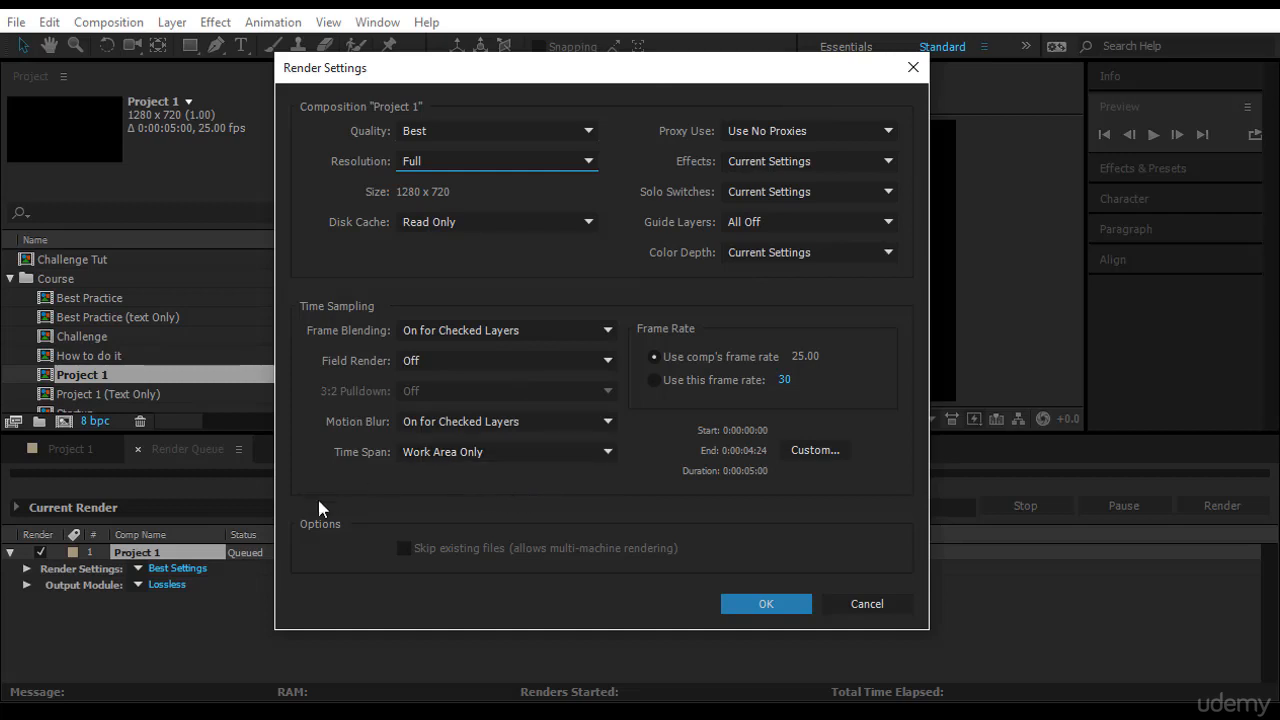
click(431, 452)
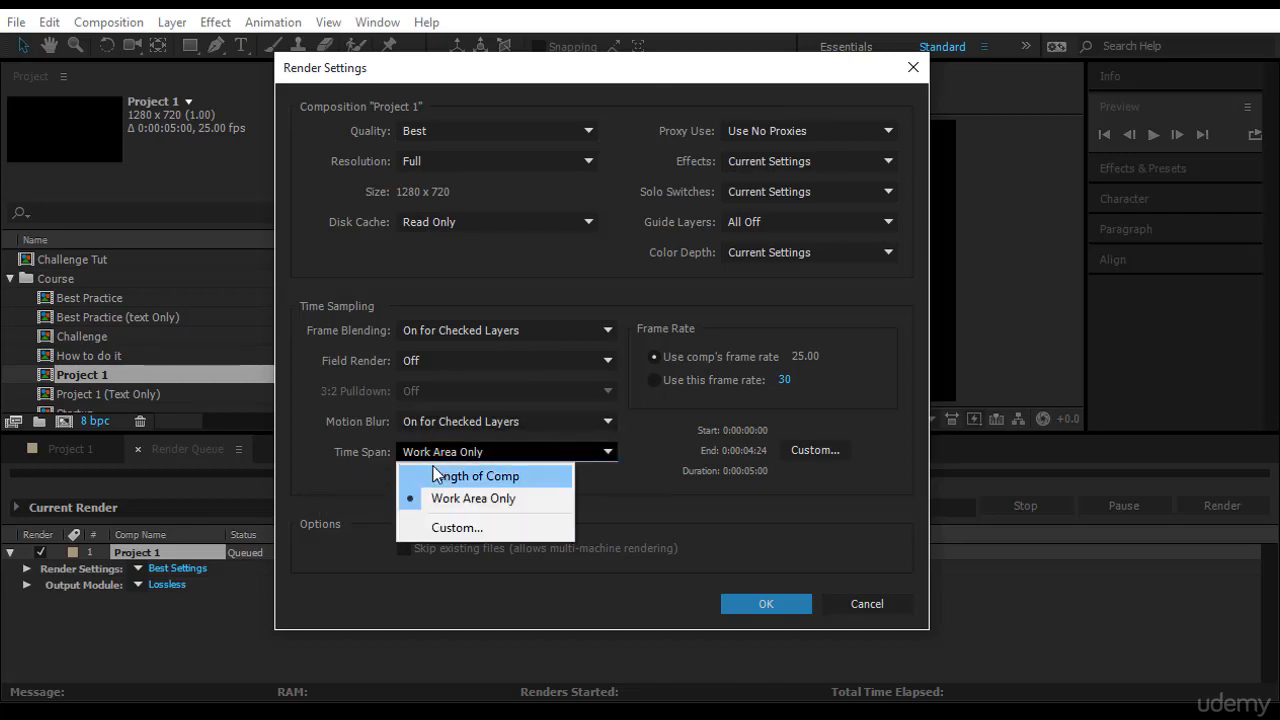
click(435, 475)
click(438, 452)
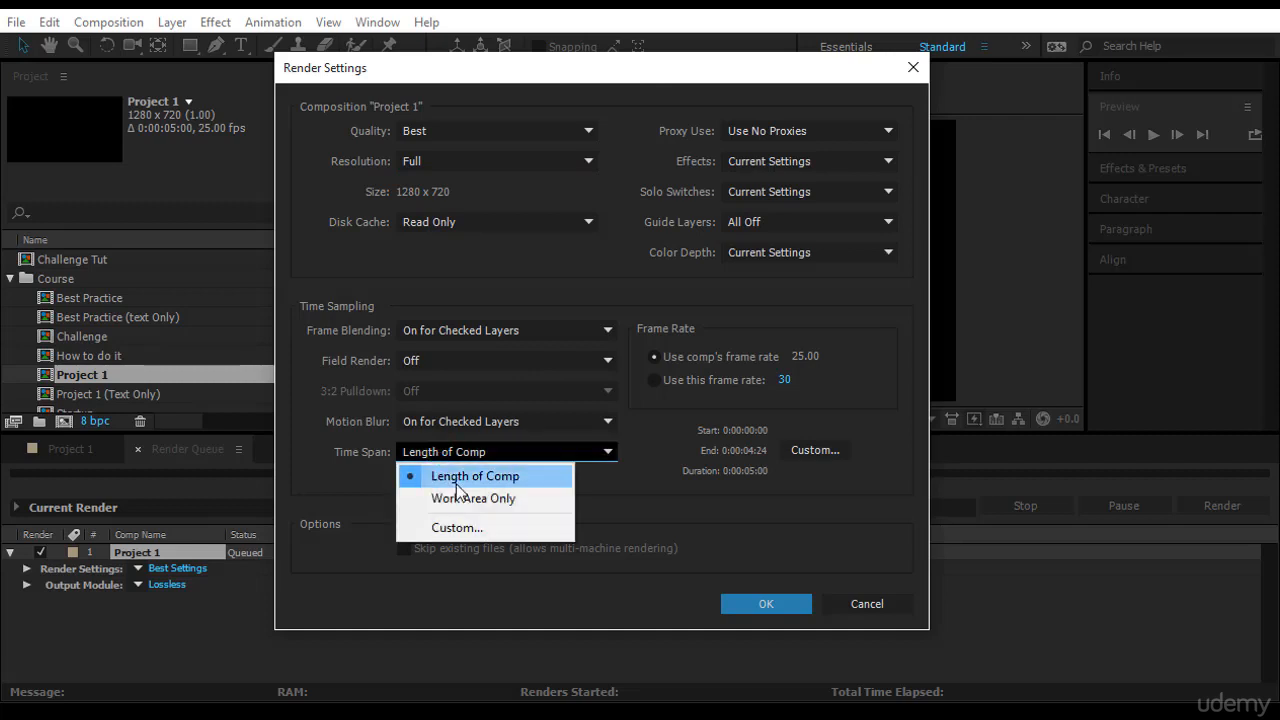
click(458, 497)
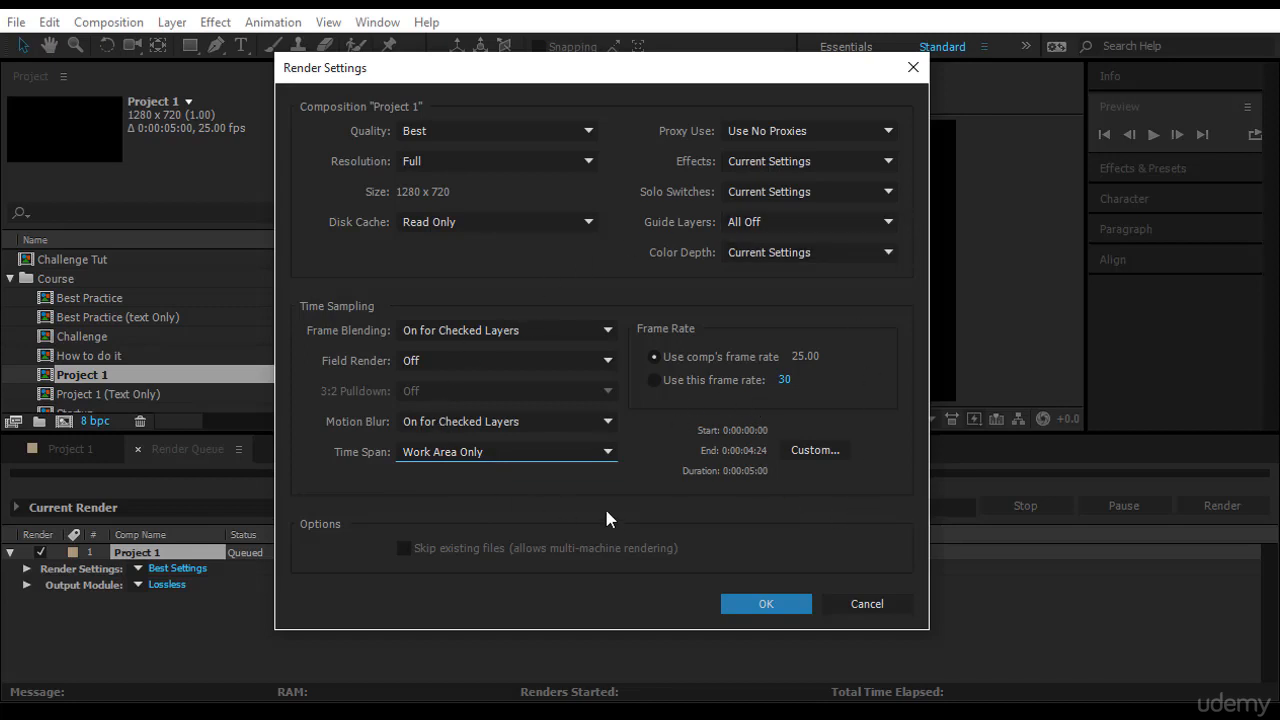
click(790, 603)
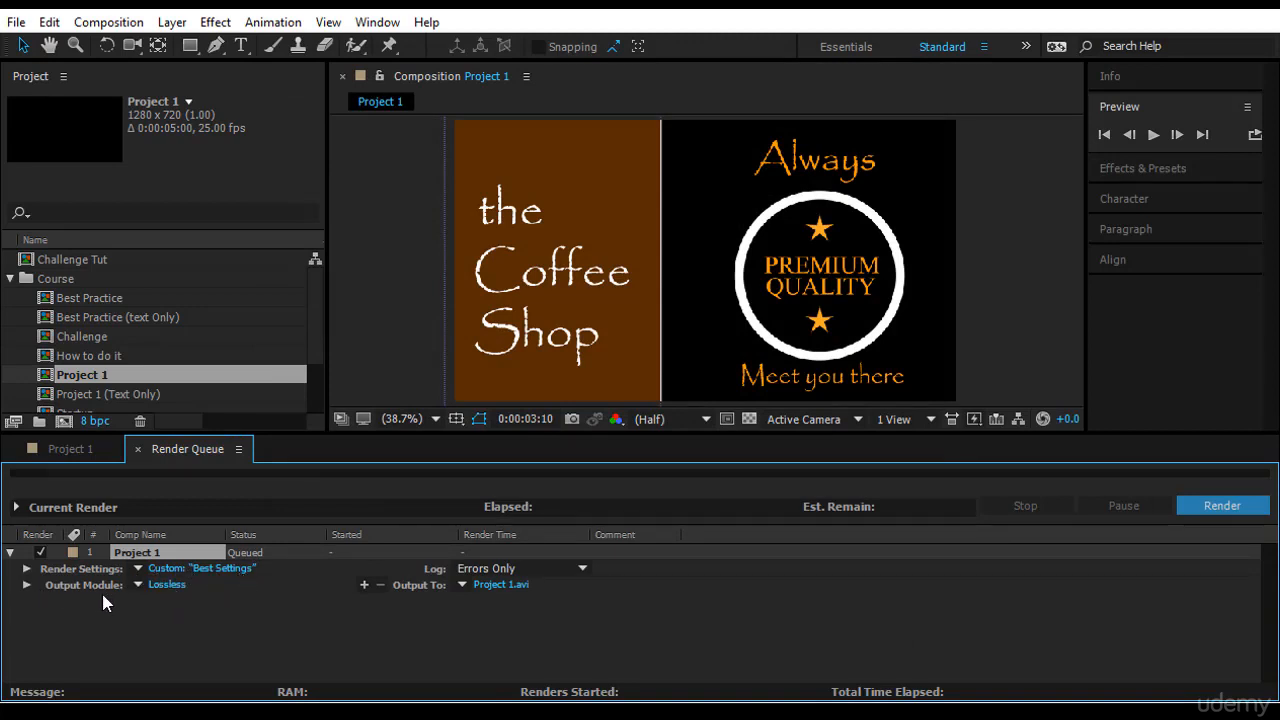
Set the output module's format to QuickTime and keep its video channels at RGB.
click(165, 585)
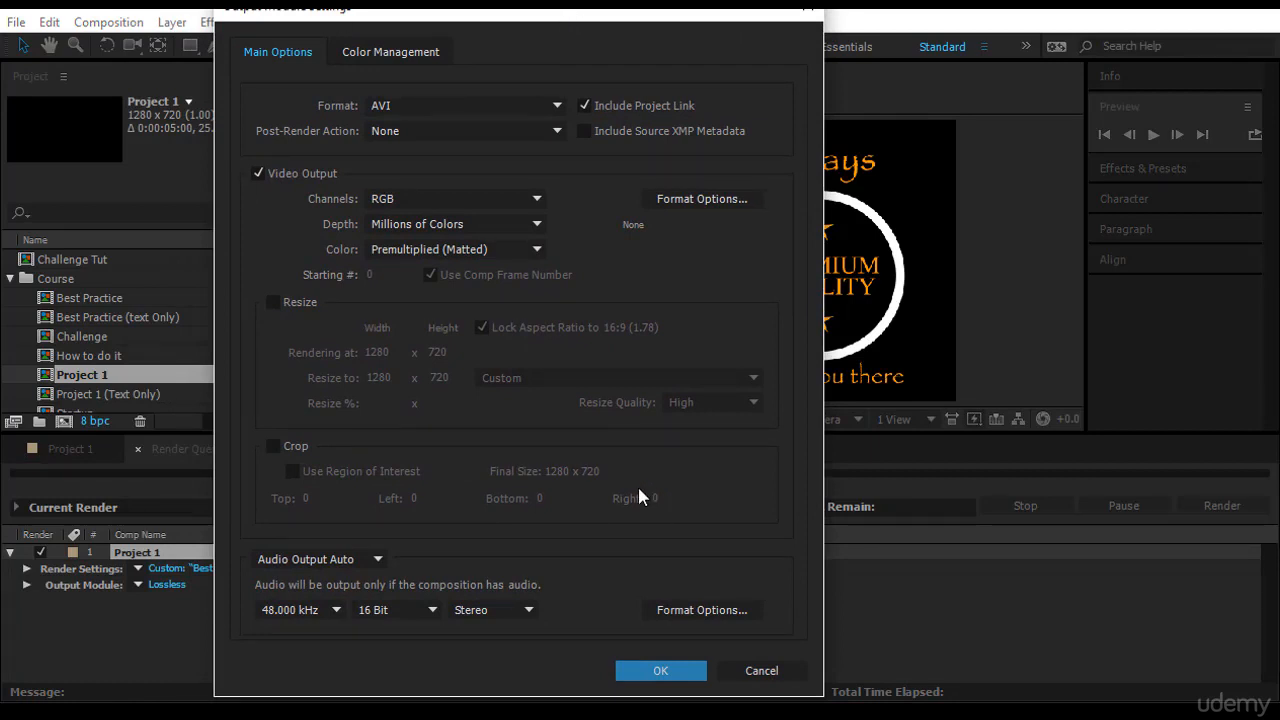
click(407, 110)
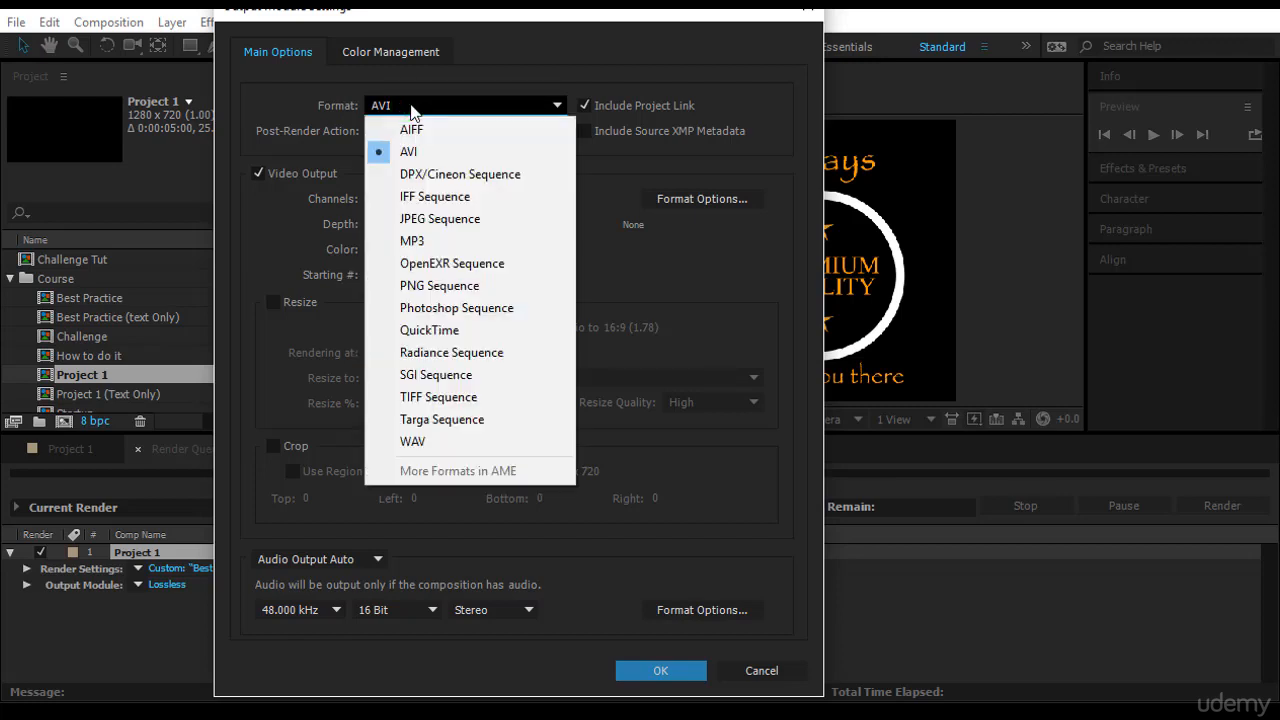
click(446, 332)
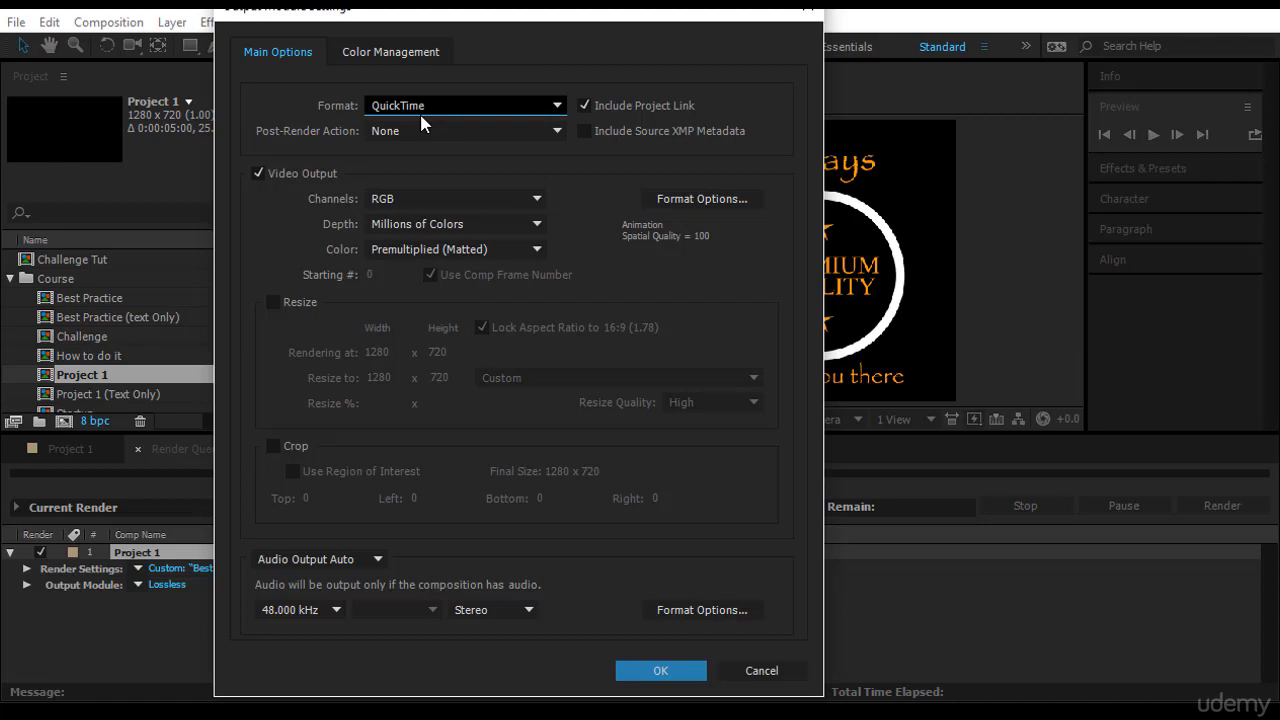
click(416, 201)
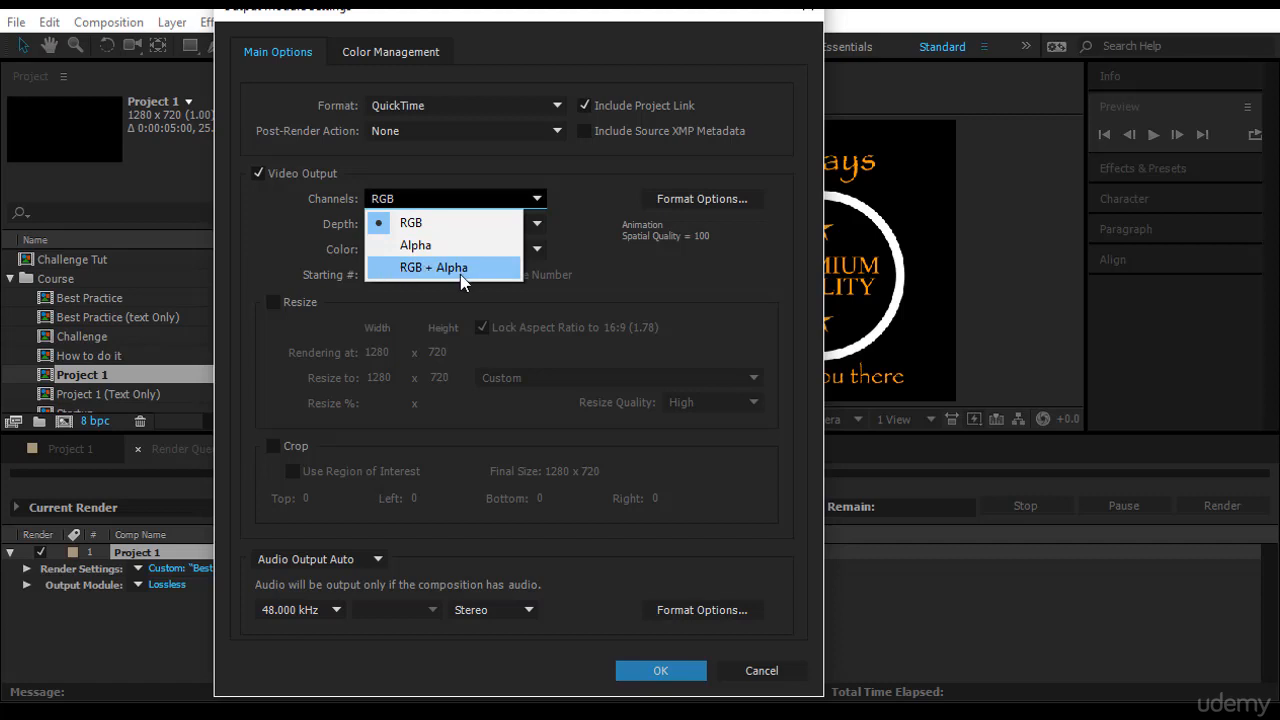
click(446, 224)
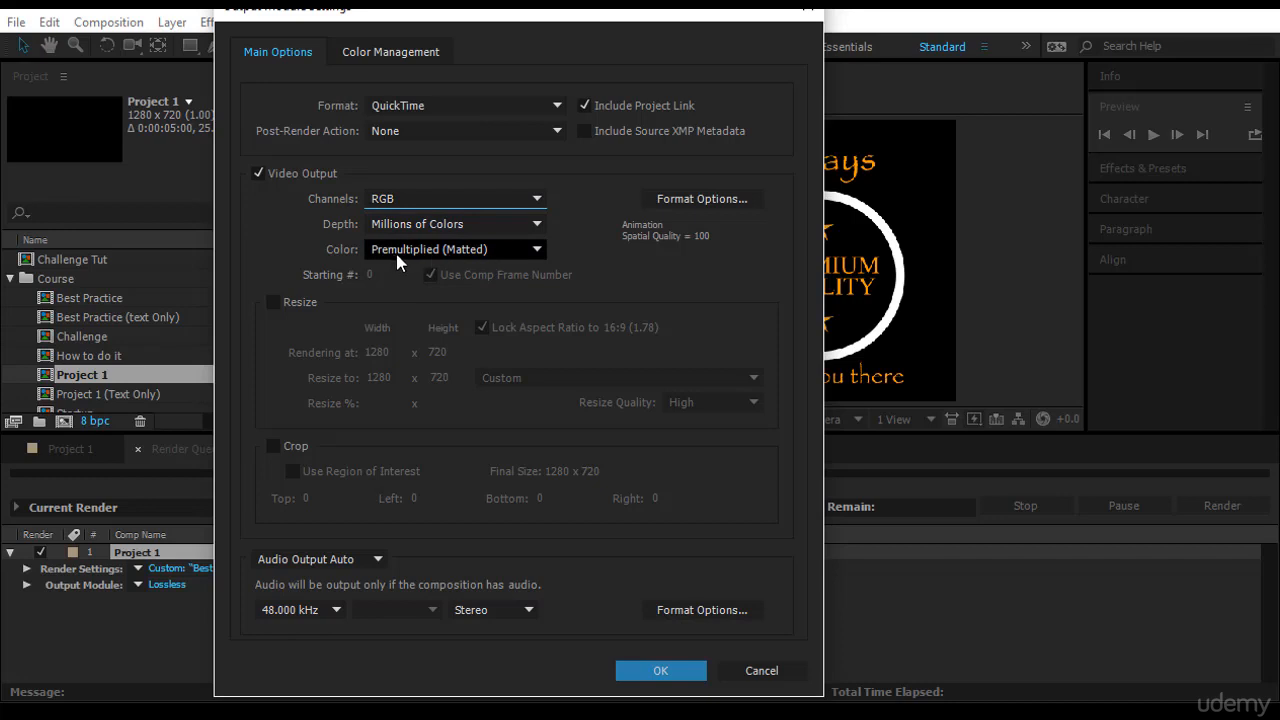
Set the QuickTime video codec to H.264 and confirm the output module settings.
click(670, 203)
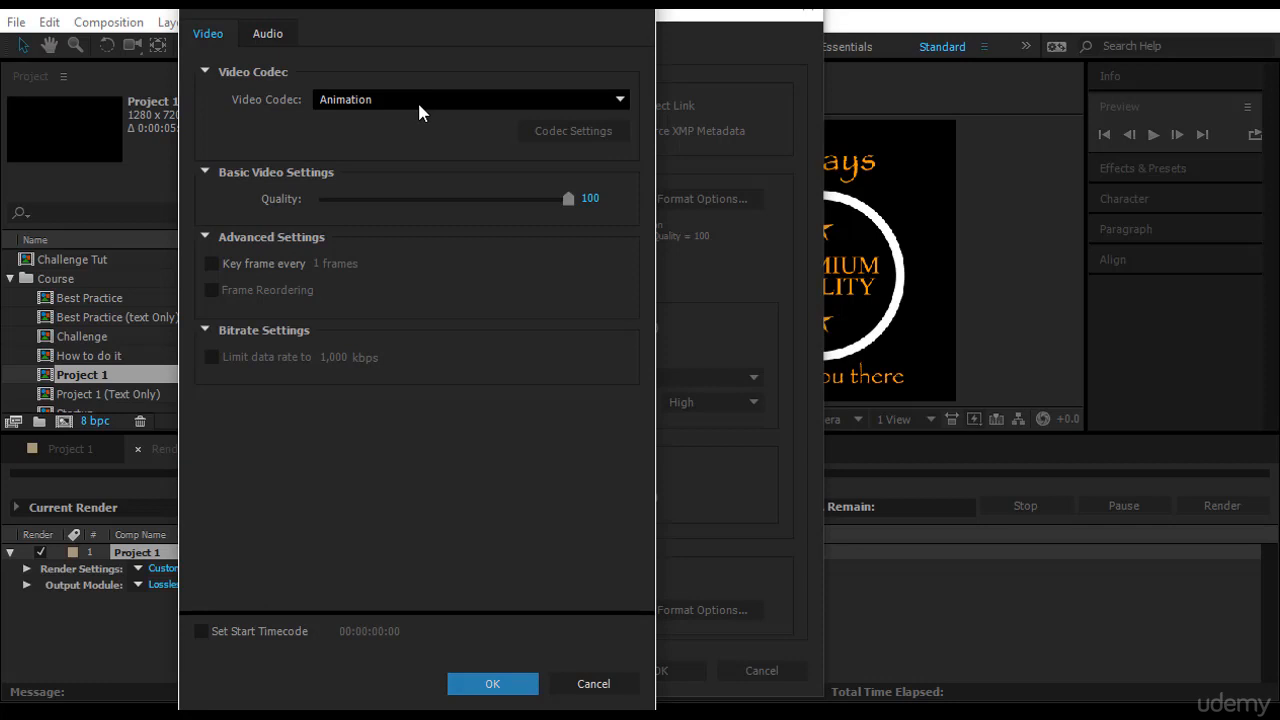
click(372, 104)
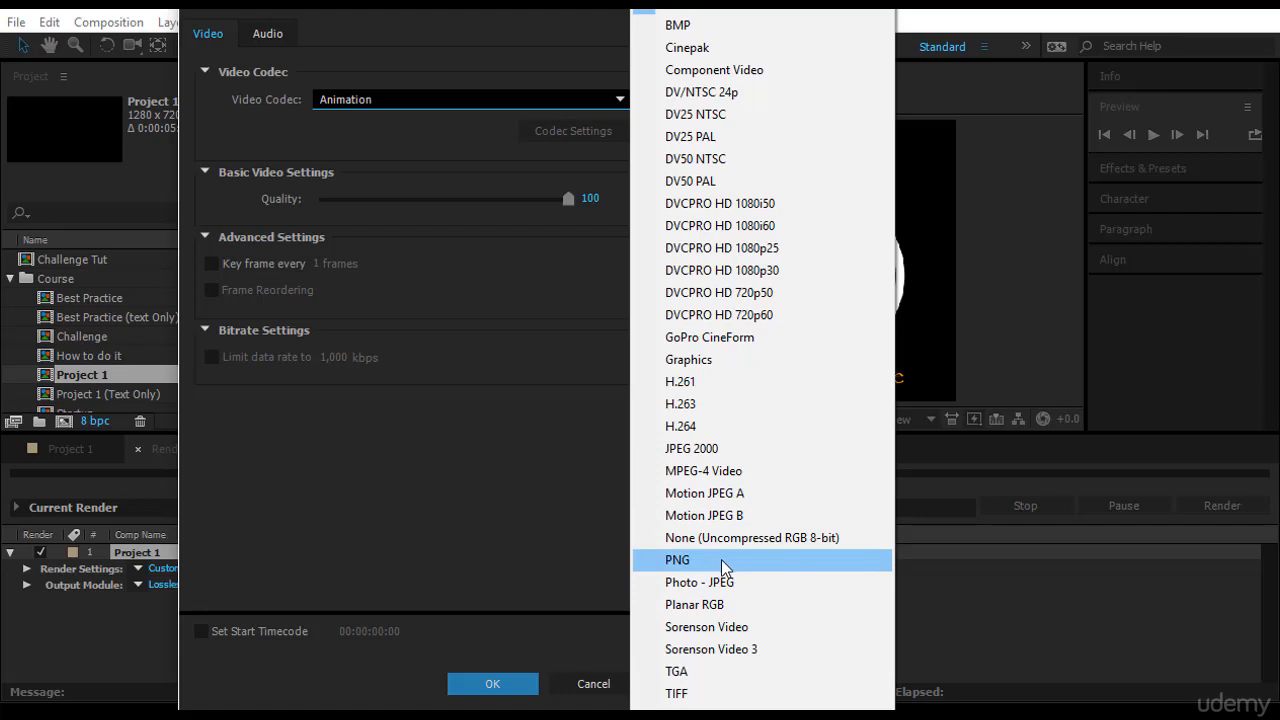
click(731, 435)
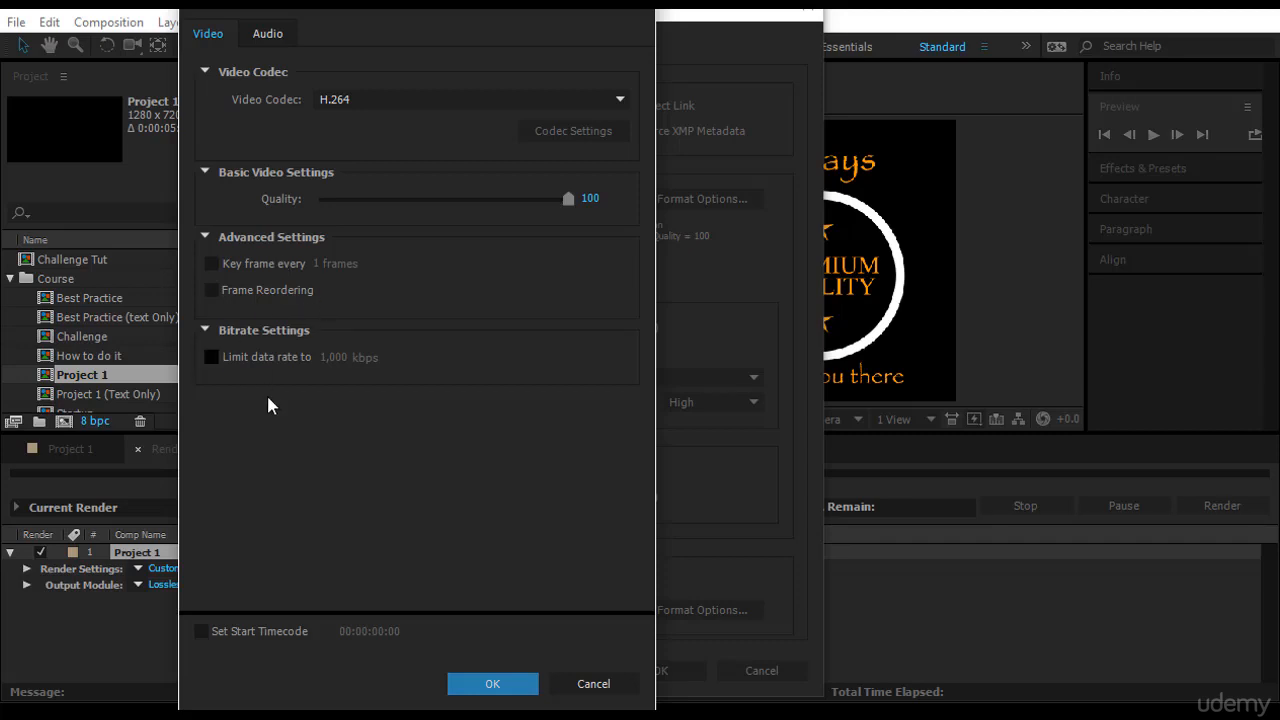
click(506, 683)
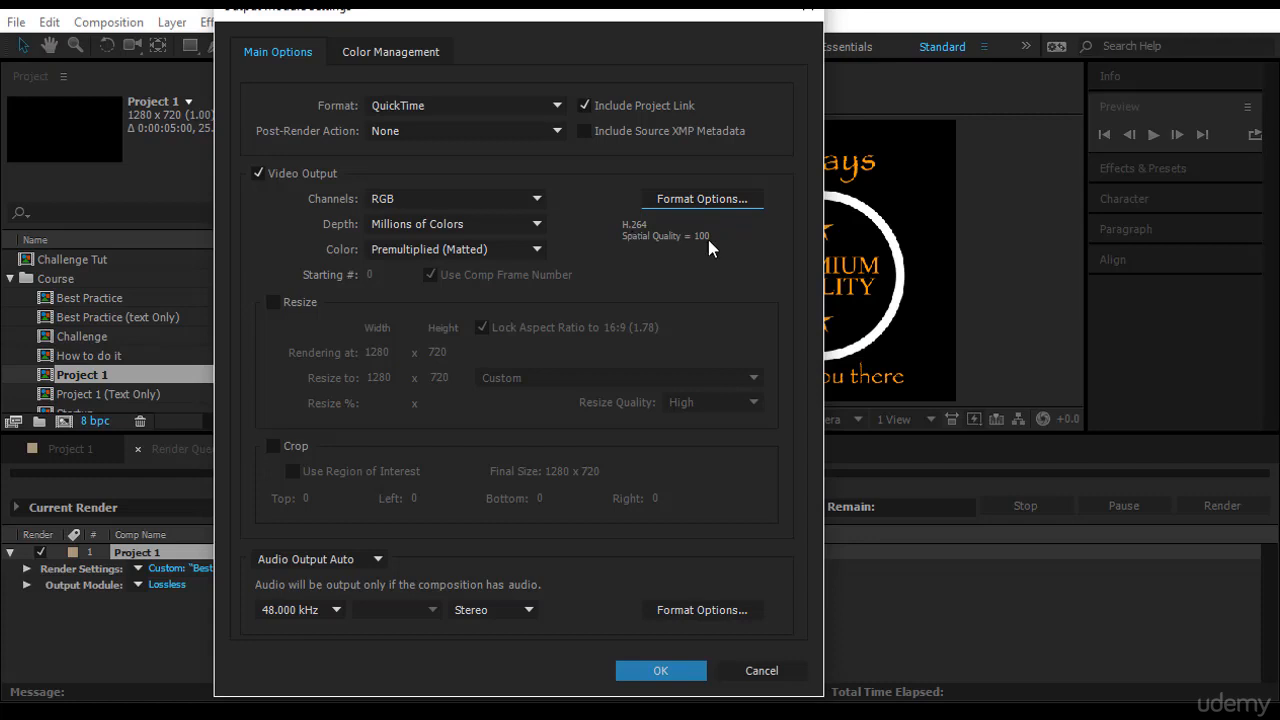
click(660, 671)
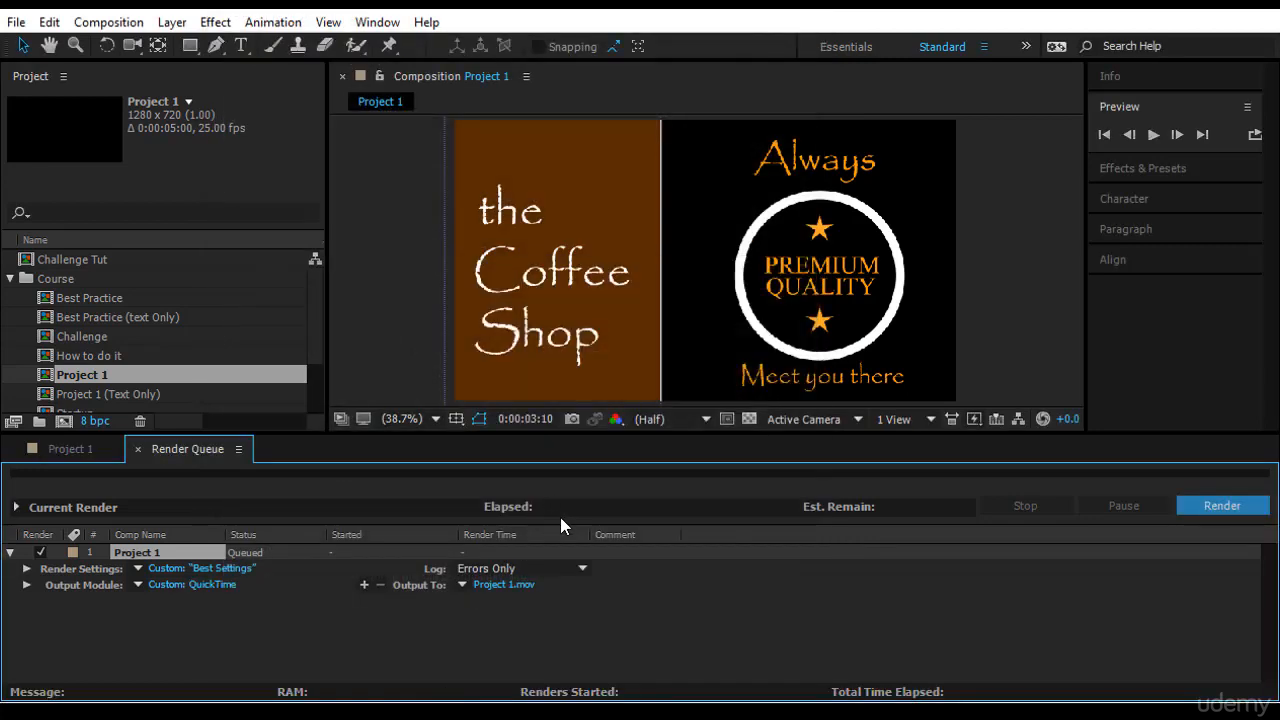
Save the output destination as Project 1, type QuickTime (*.mov), in the Project Files folder.
click(1240, 506)
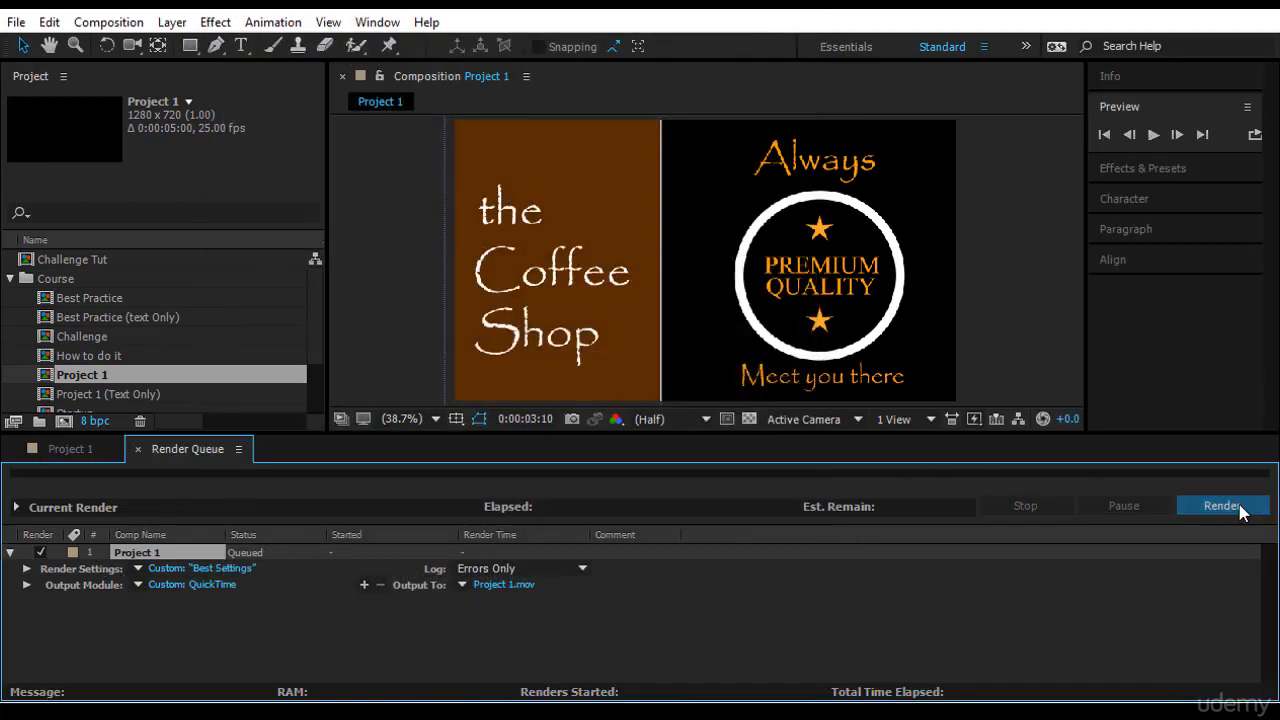
click(505, 585)
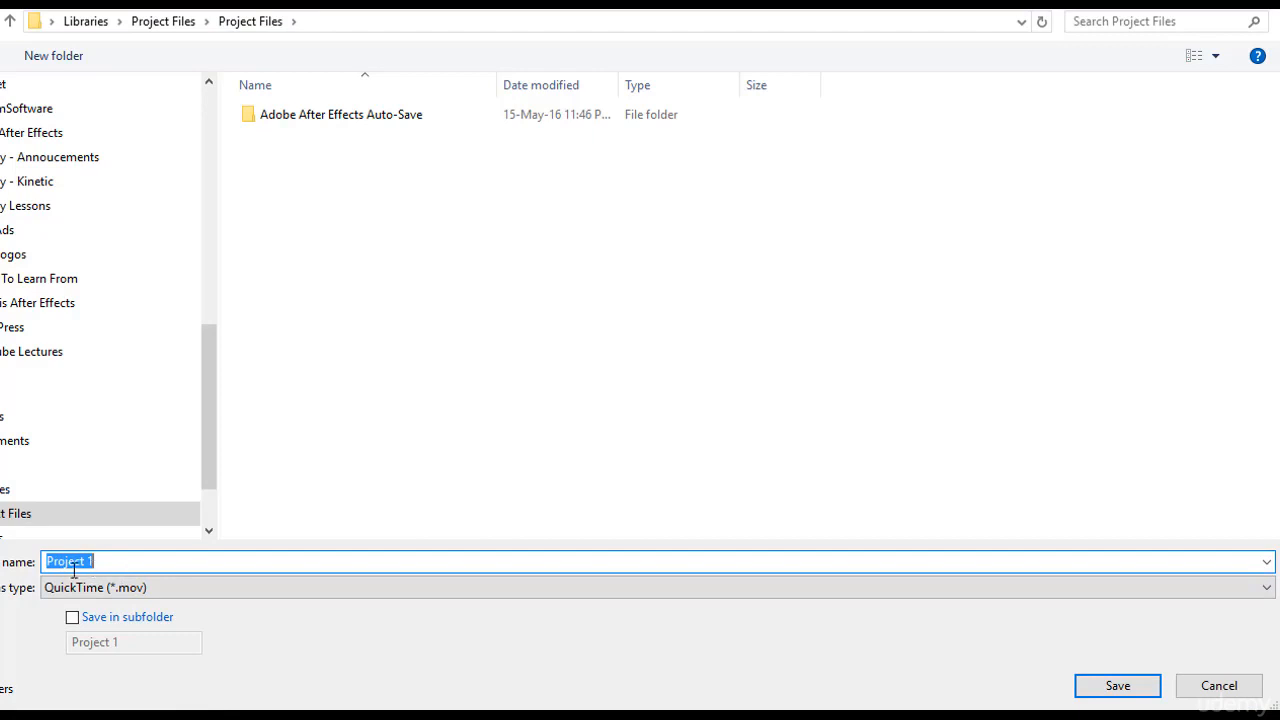
click(128, 590)
click(130, 597)
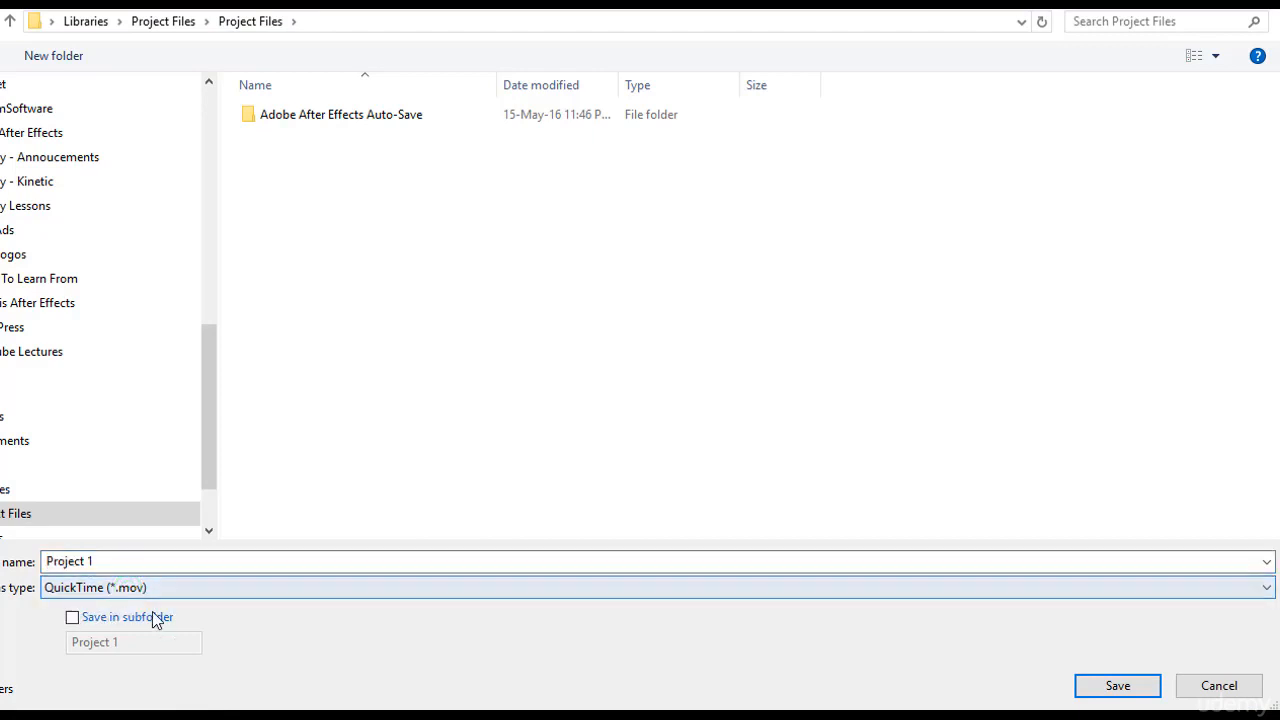
click(1125, 688)
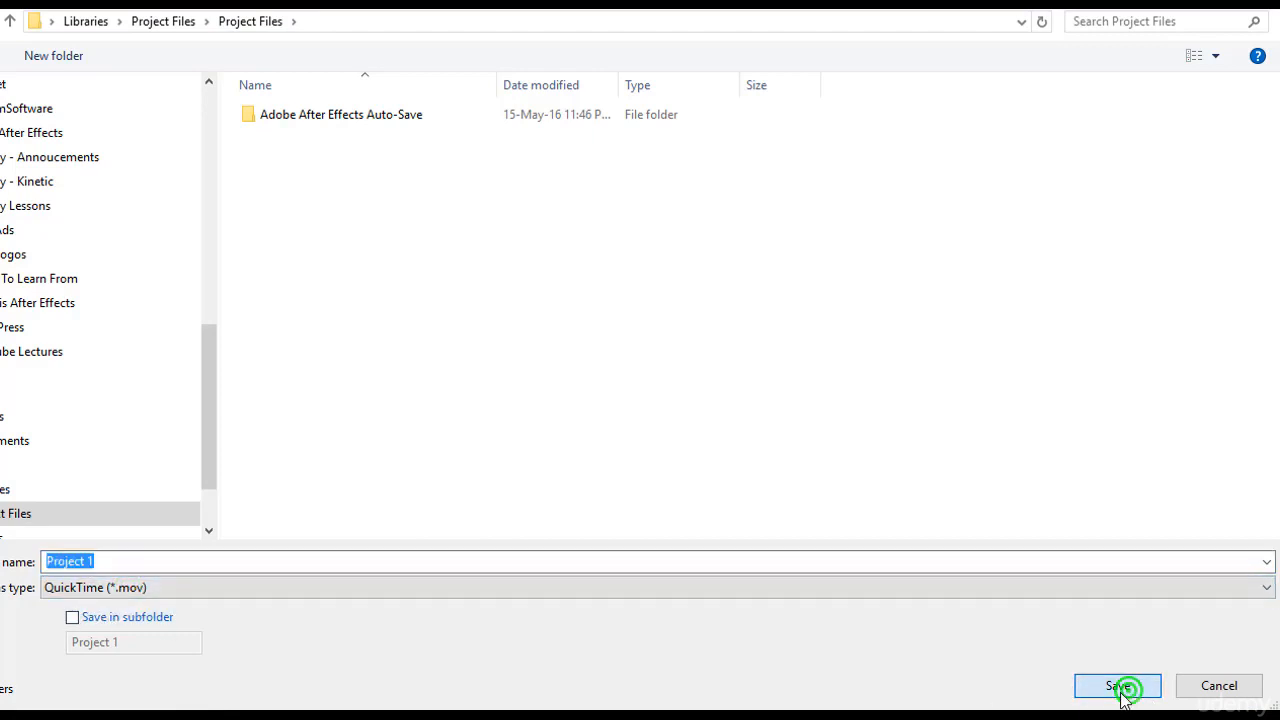
Render the queued composition and play the finished movie in QuickTime Player.
click(1198, 508)
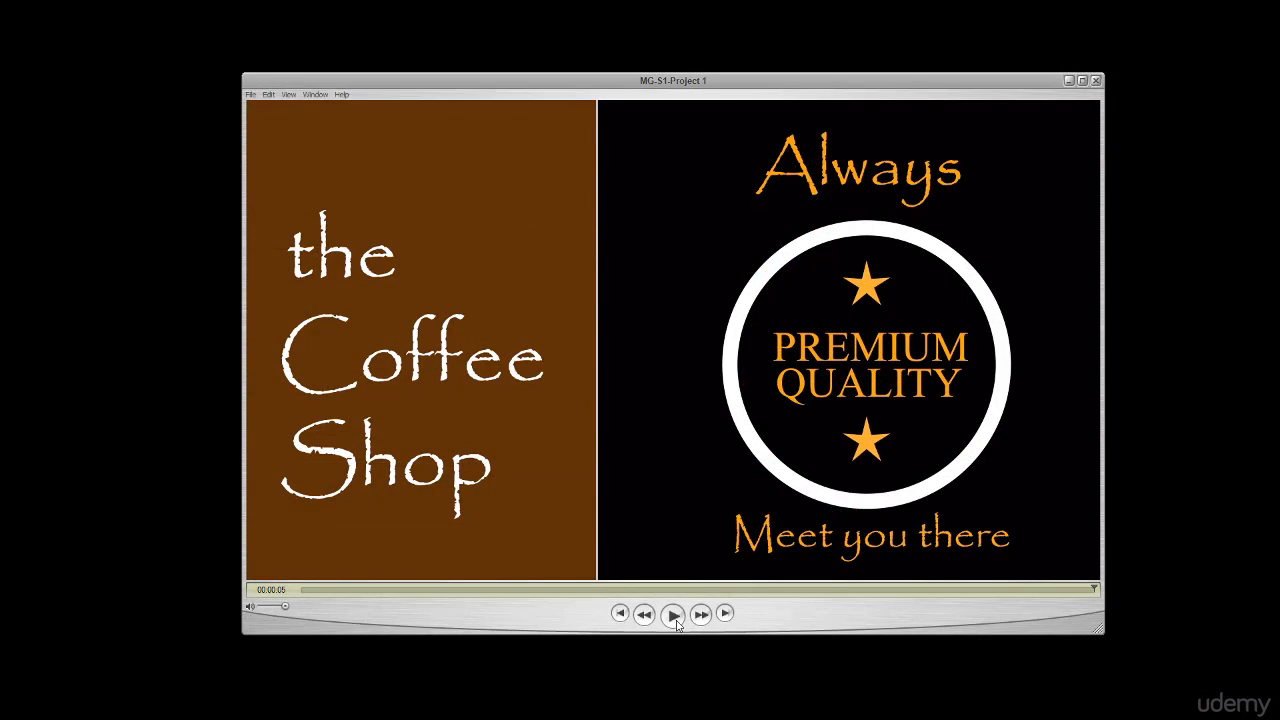
click(673, 615)
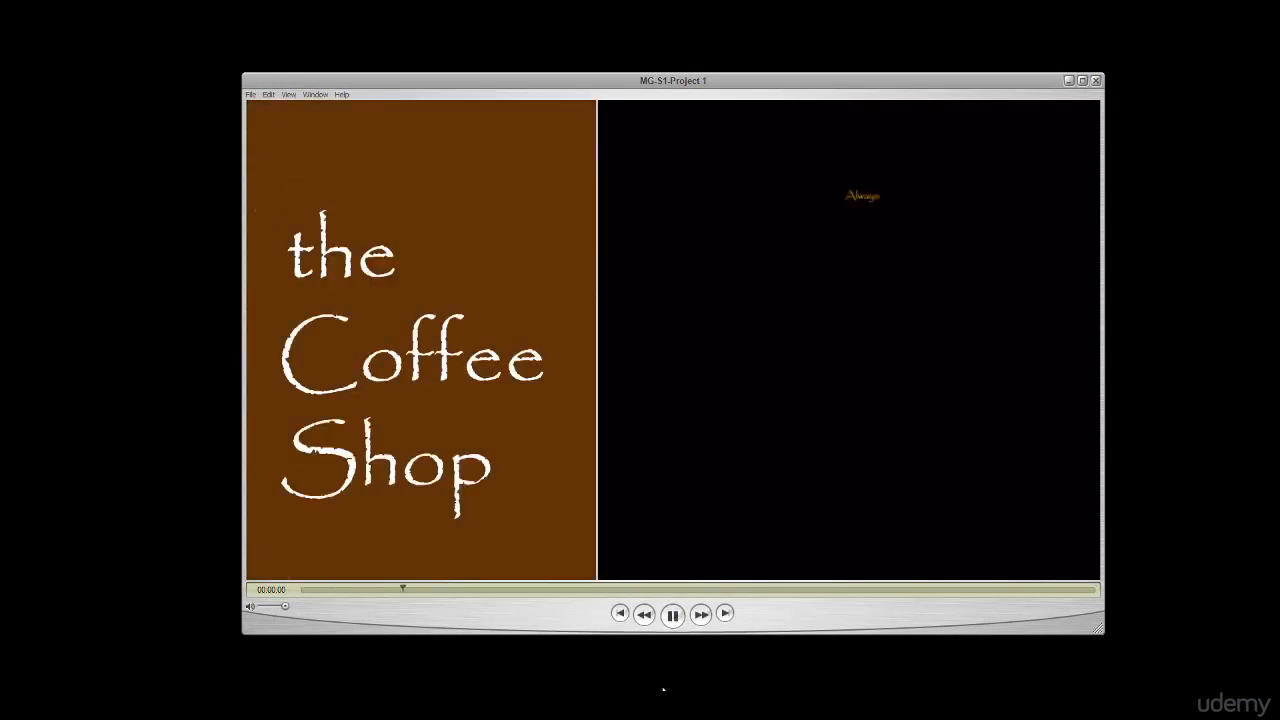